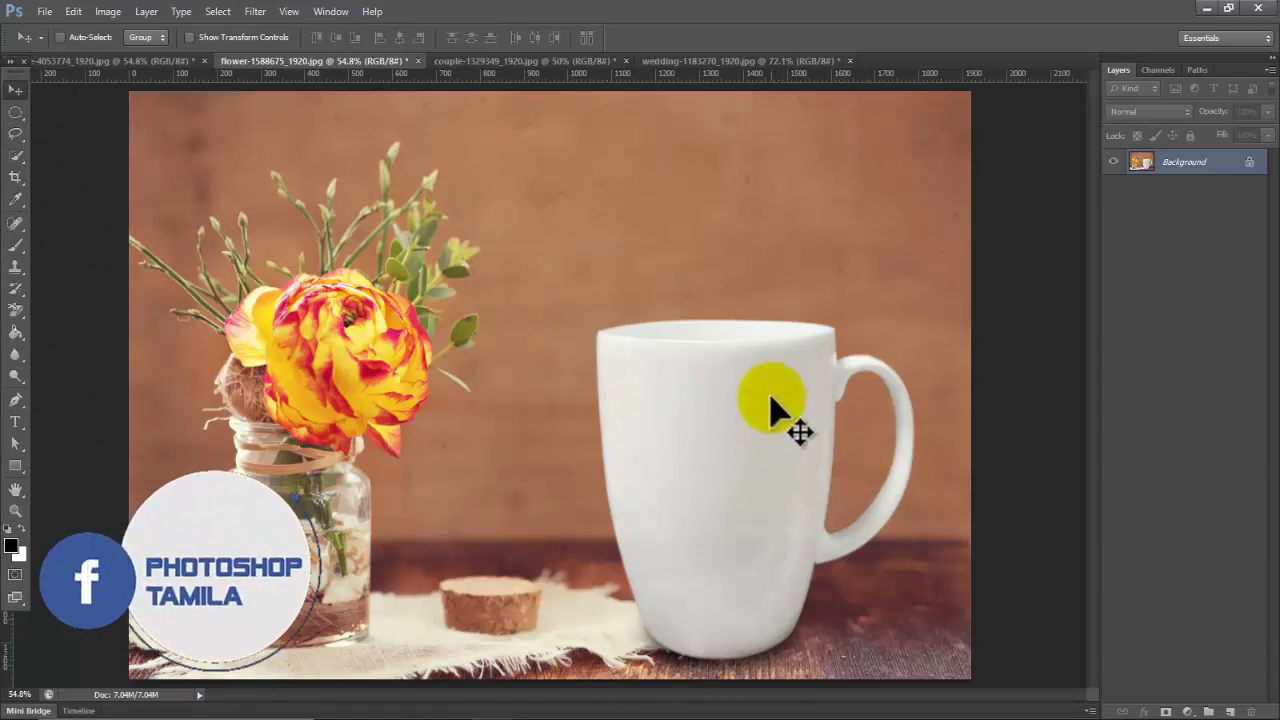
Select all of the wedding couple photo and copy it
left_click(702, 61)
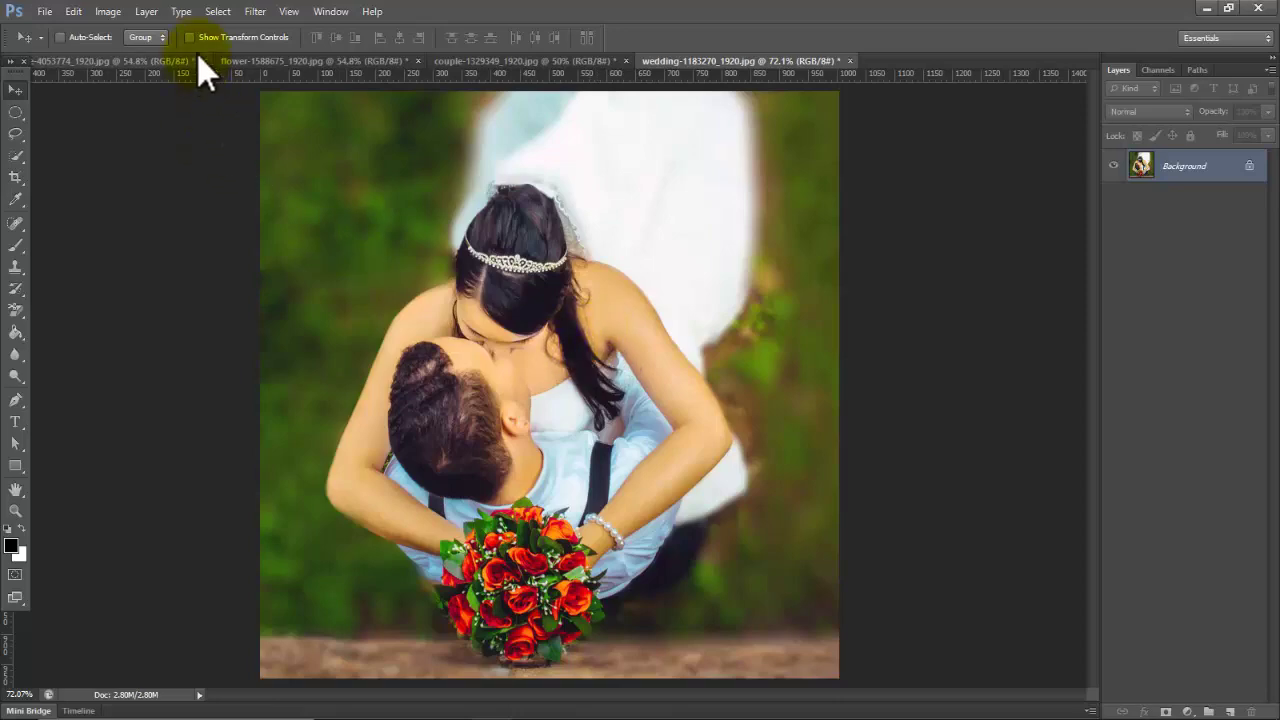
left_click(220, 12)
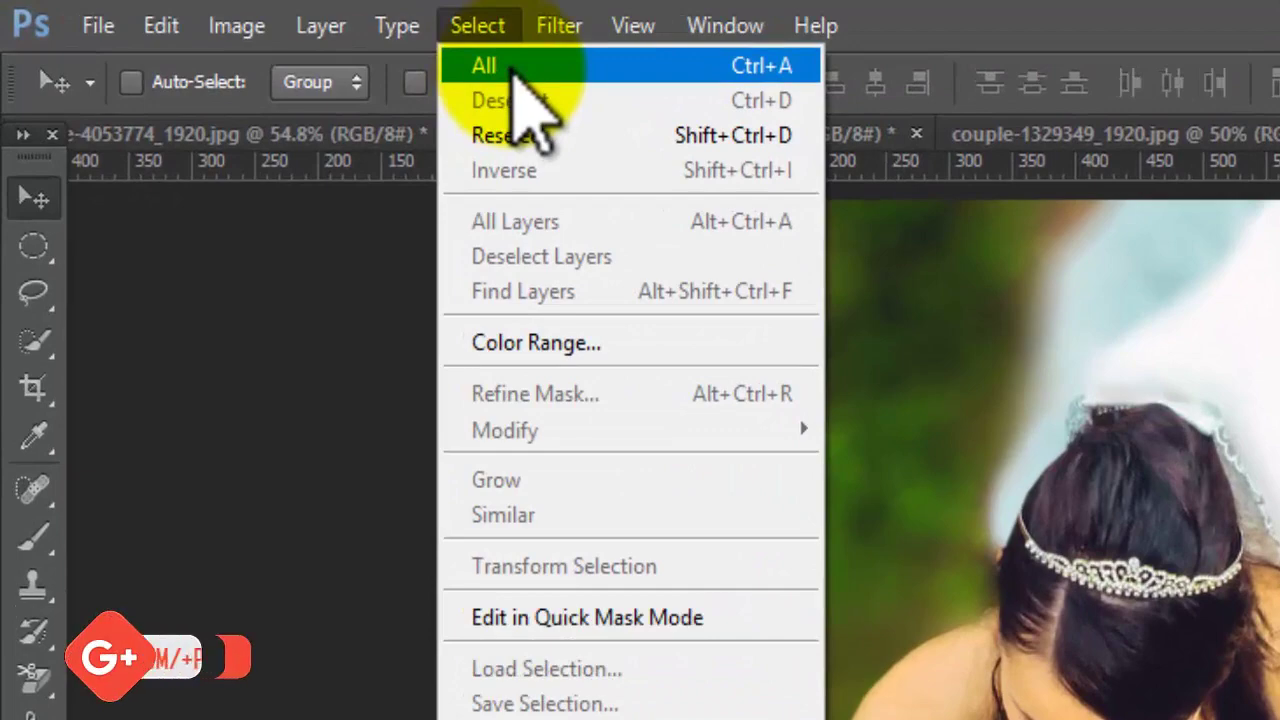
left_click(515, 68)
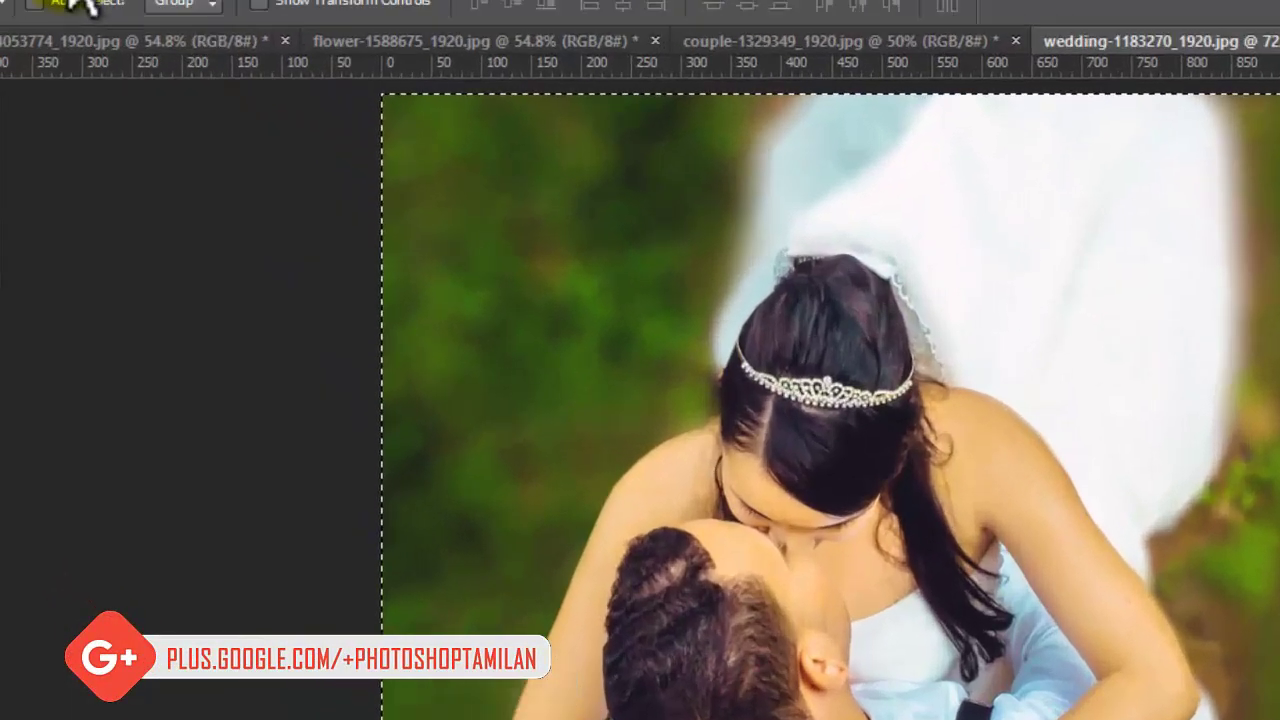
left_click(125, 10)
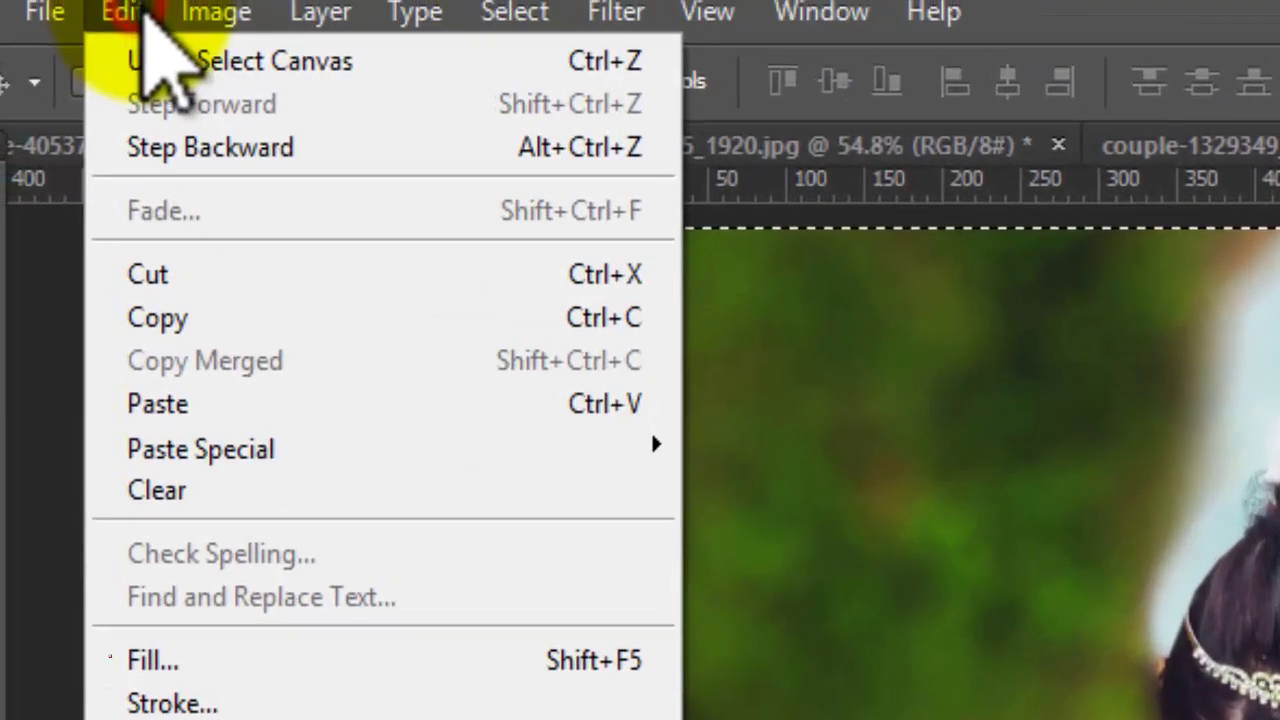
left_click(208, 383)
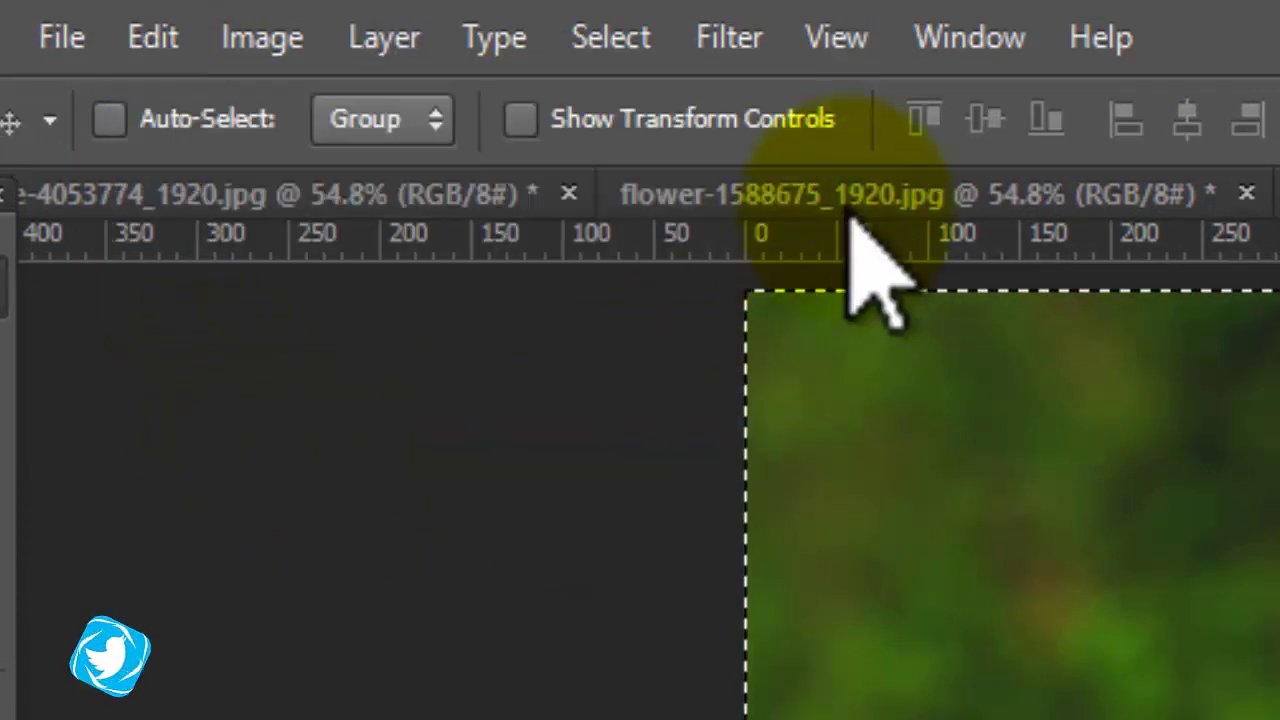
Paste the copied couple photo into flower-1588675_1920.jpg as Layer 1
left_click(950, 200)
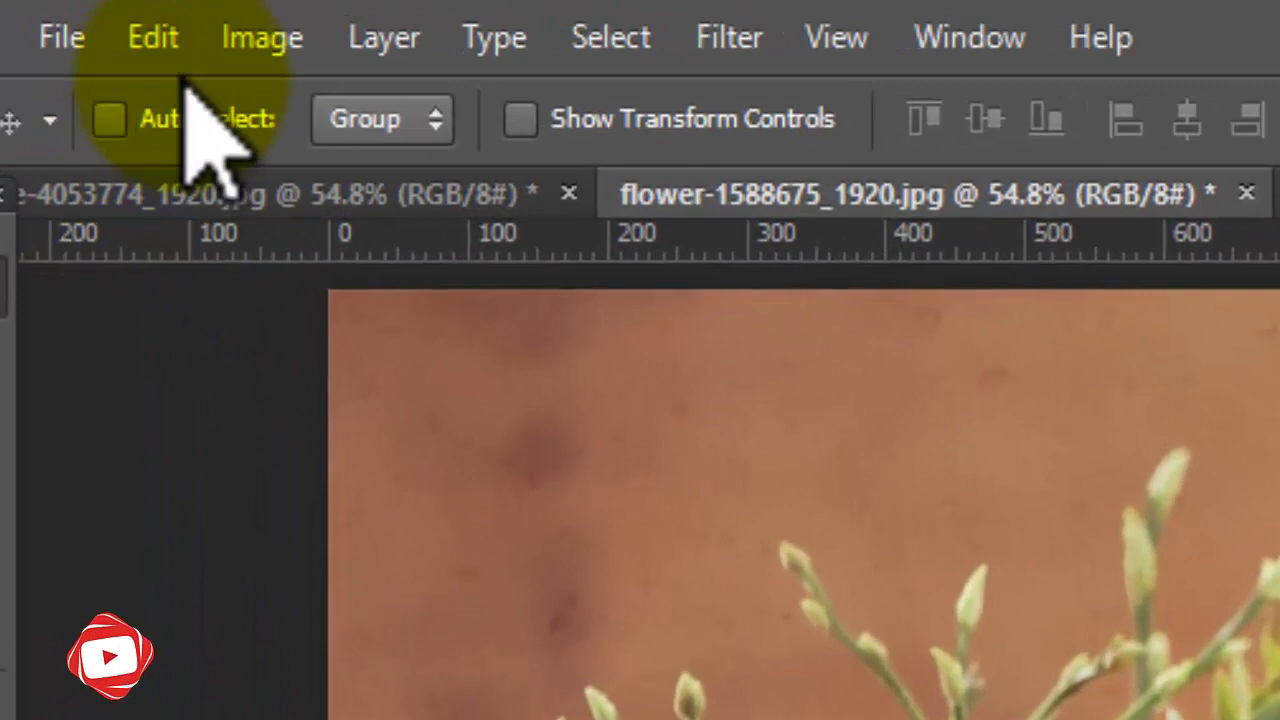
left_click(52, 13)
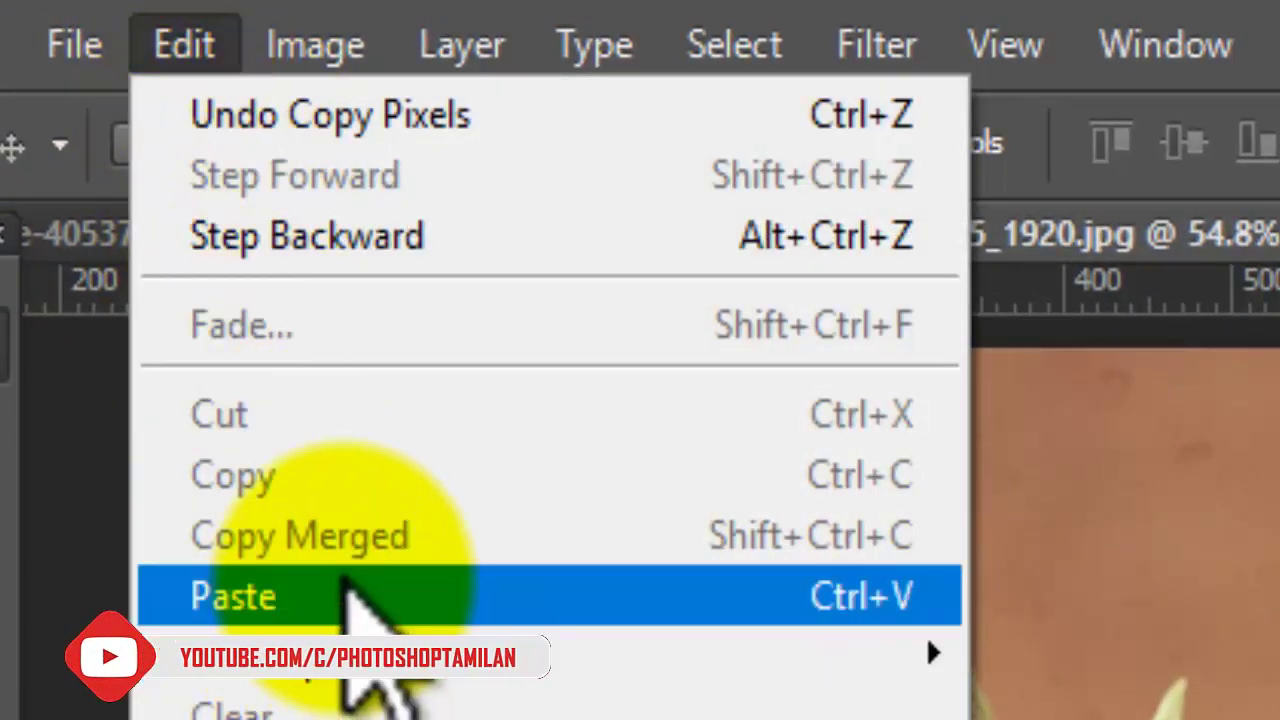
left_click(348, 590)
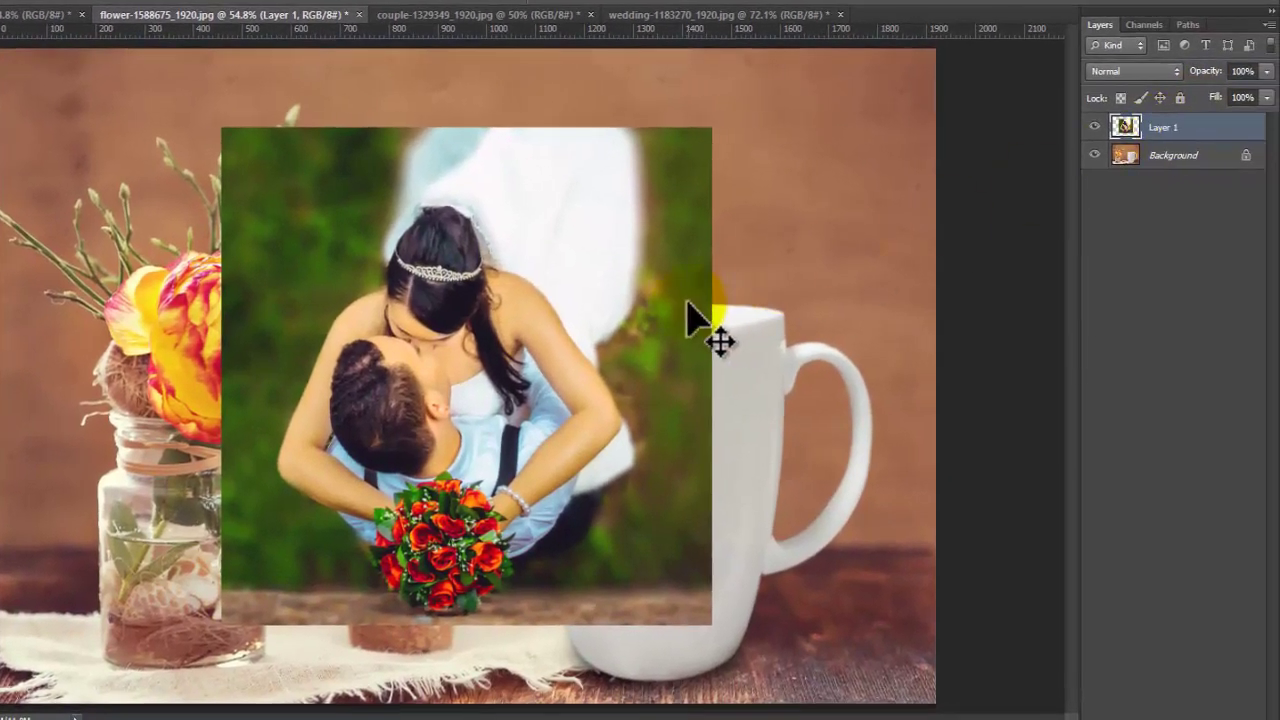
Scale the pasted couple photo down proportionally with Ctrl+T and place it over the mug's front
key("ctrl+t")
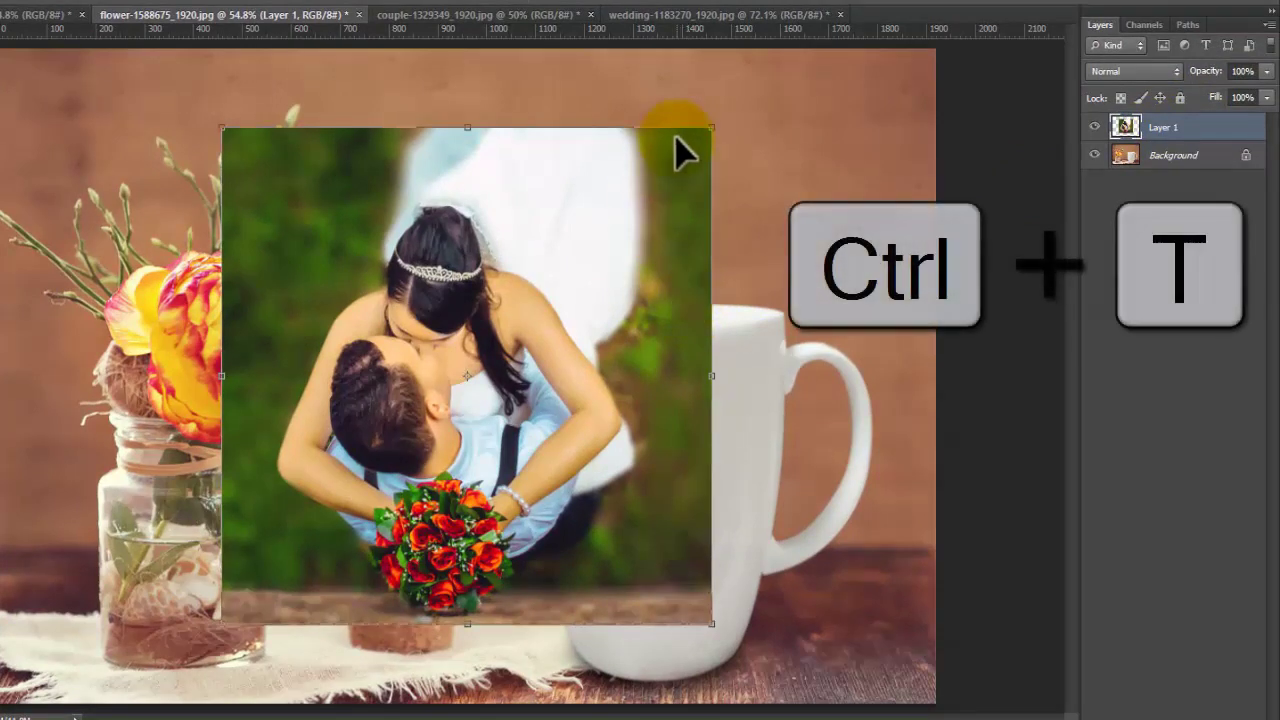
key("alt")
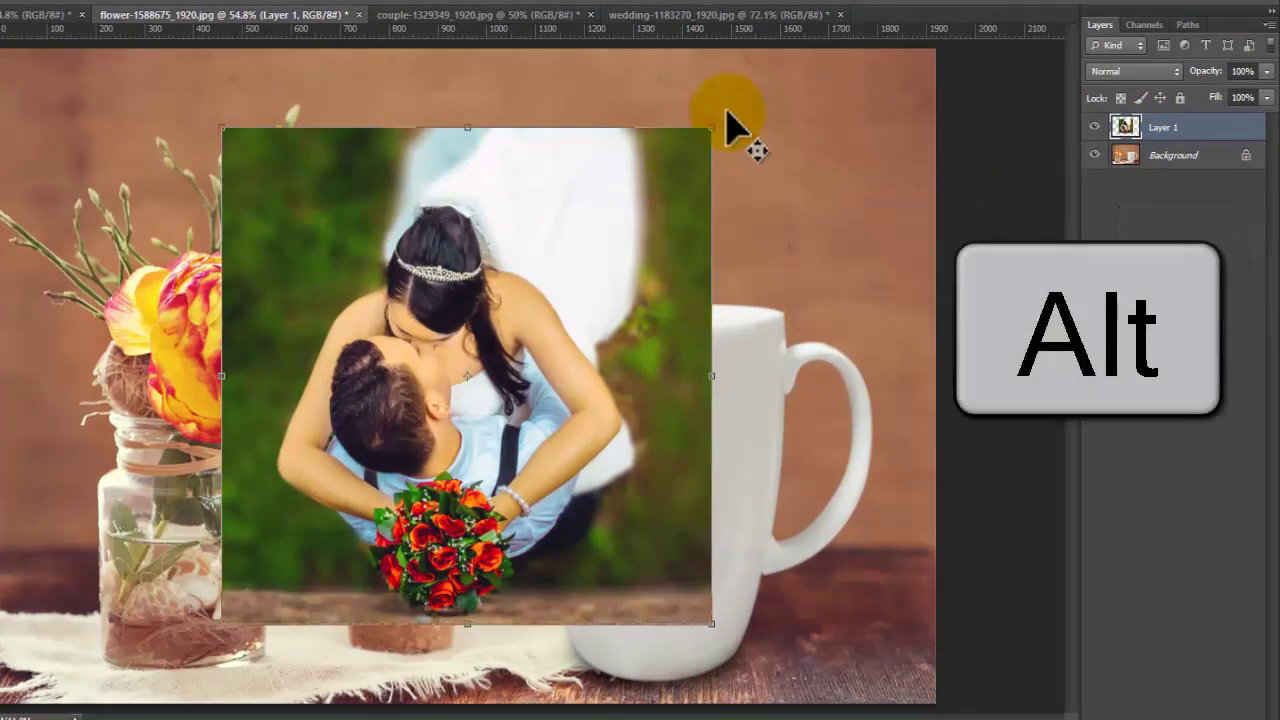
key("shift")
left_click_drag(716, 124, 593, 229)
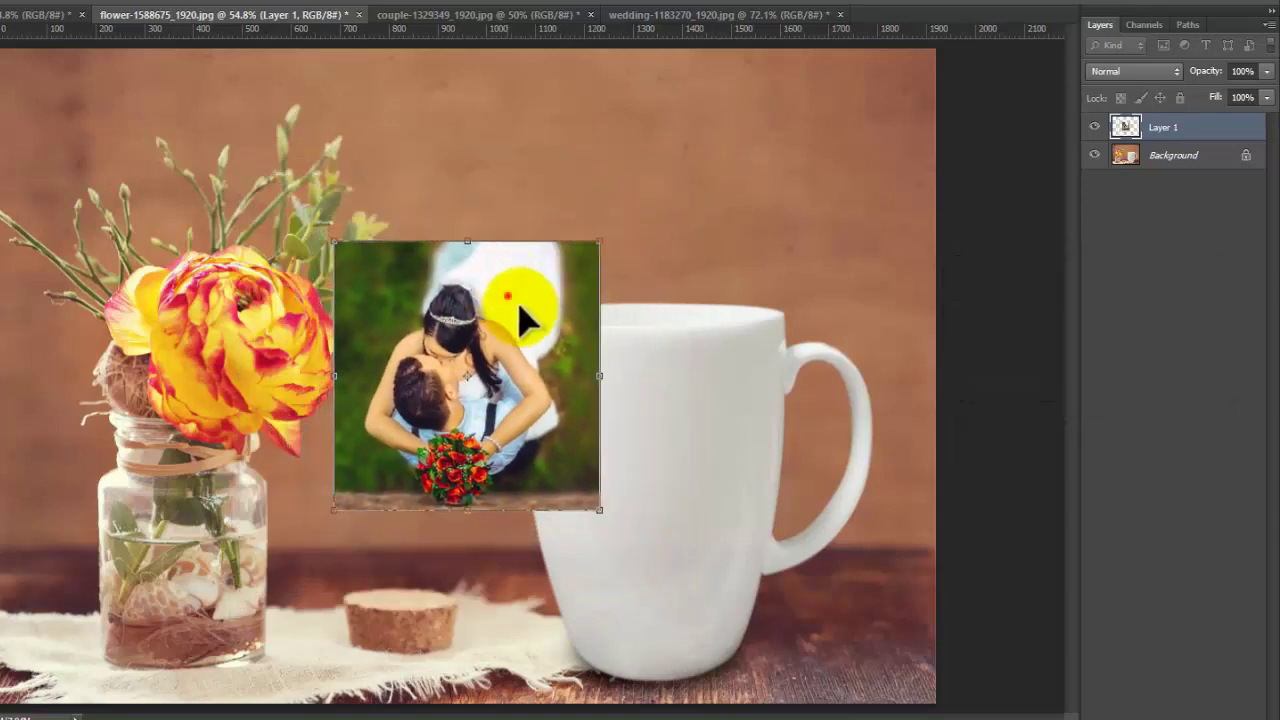
mouse_move(523, 300)
left_mouse_down()
mouse_move(645, 410)
mouse_move(741, 445)
left_mouse_up()
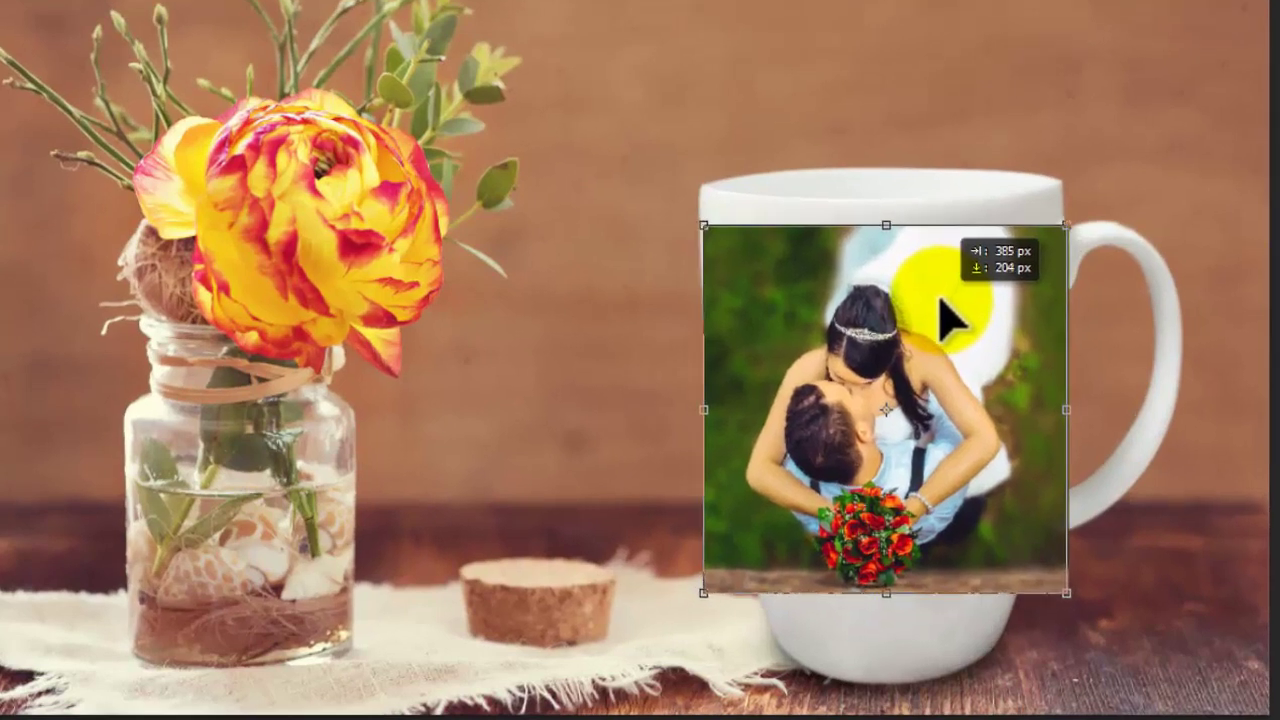
left_click_drag(855, 372, 852, 370)
left_click_drag(1076, 237, 1057, 240)
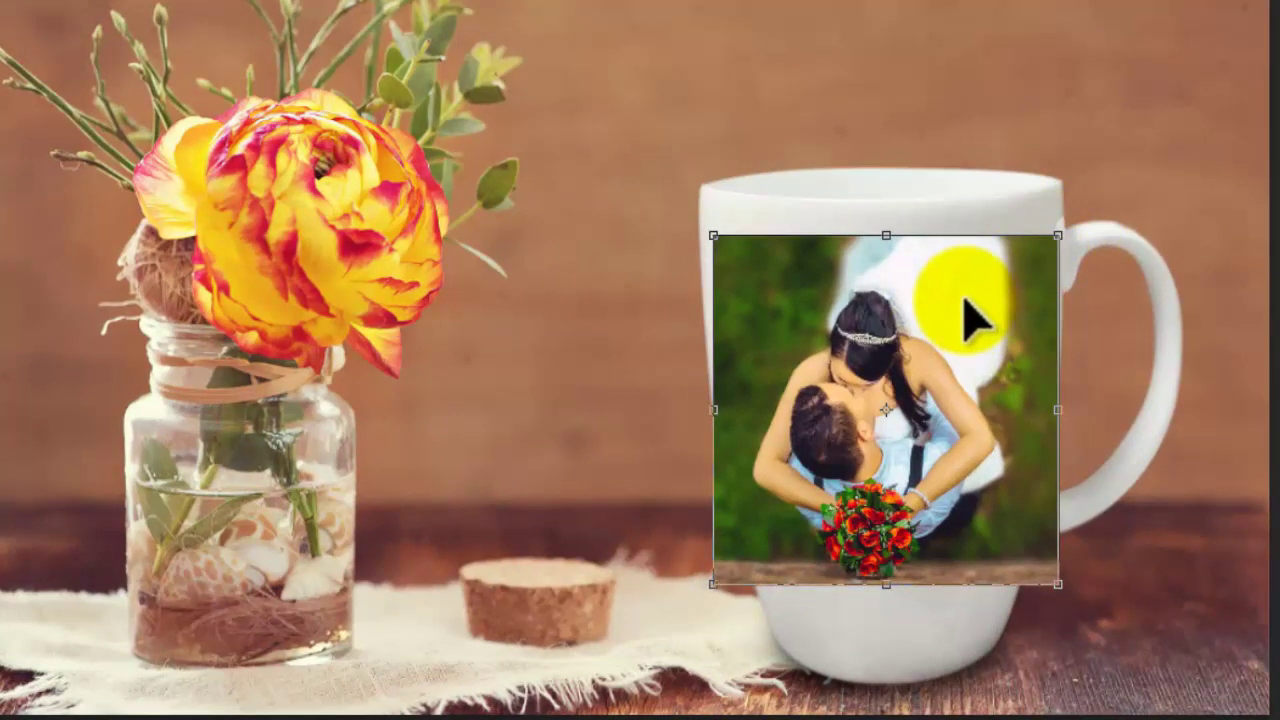
Switch the transform to Warp and lift the photo's top corners and edge to the mug rim
right_click(926, 284)
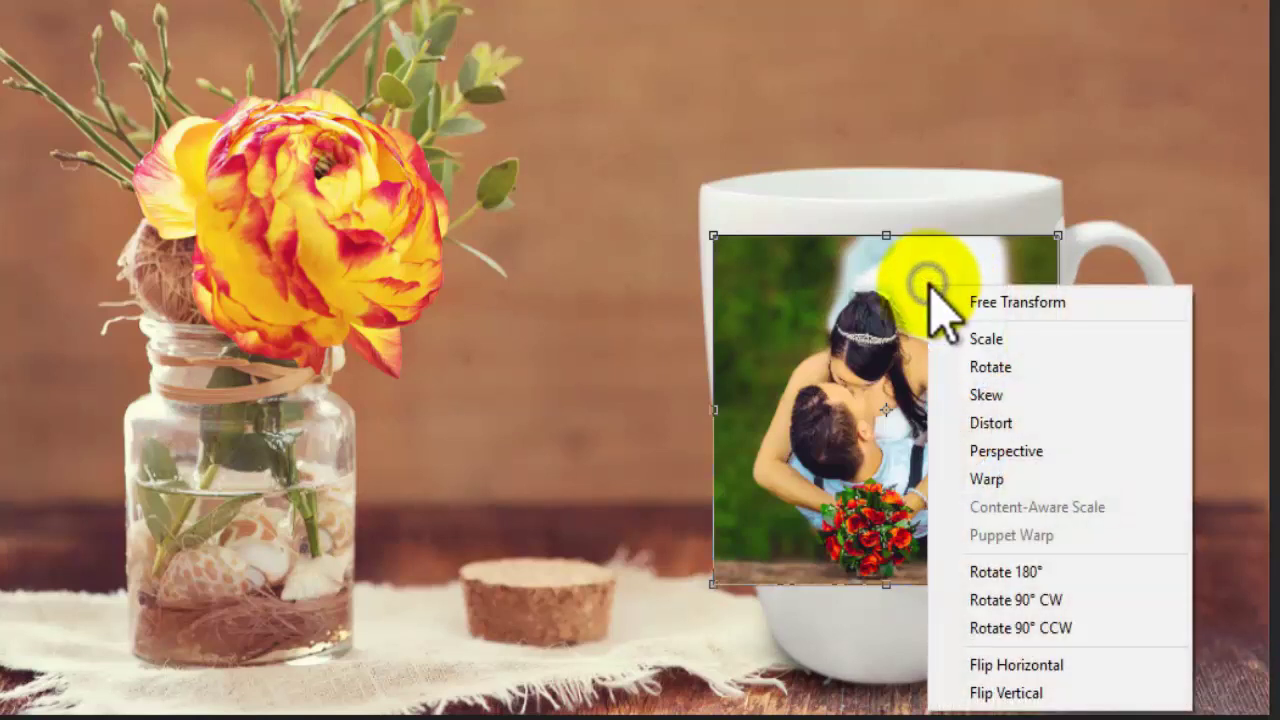
left_click(1027, 482)
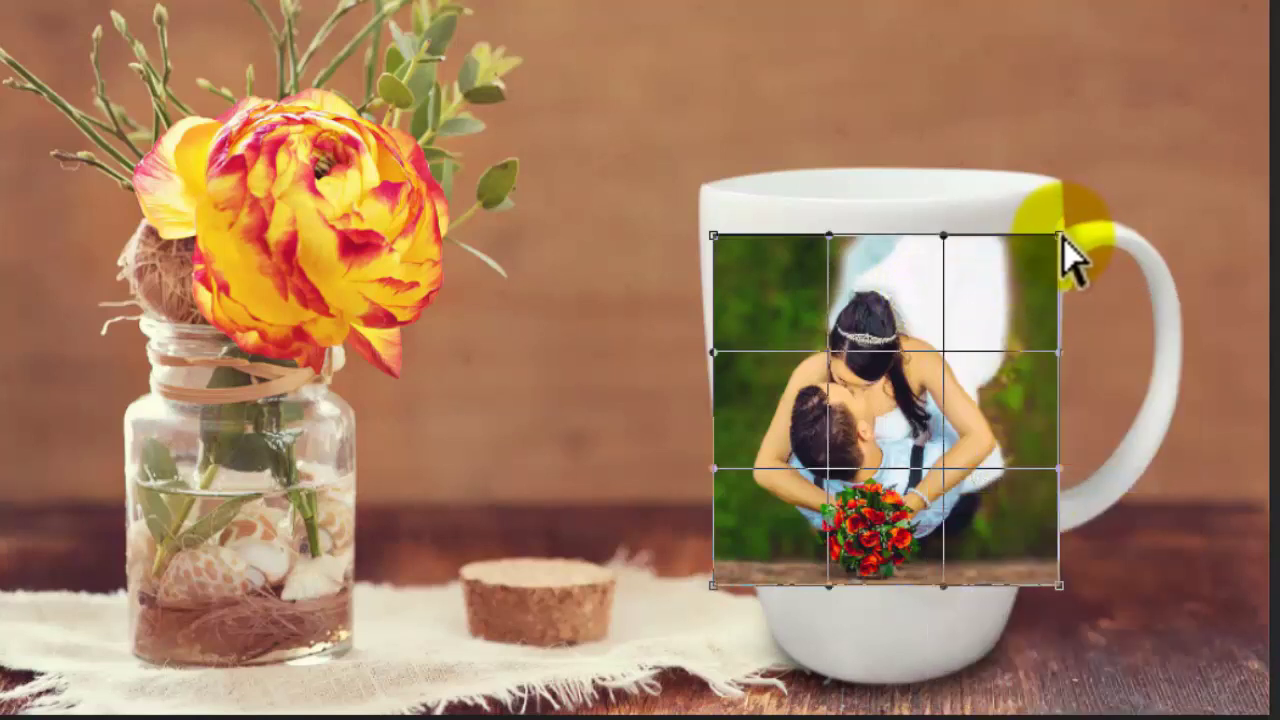
left_click_drag(1062, 235, 1056, 196)
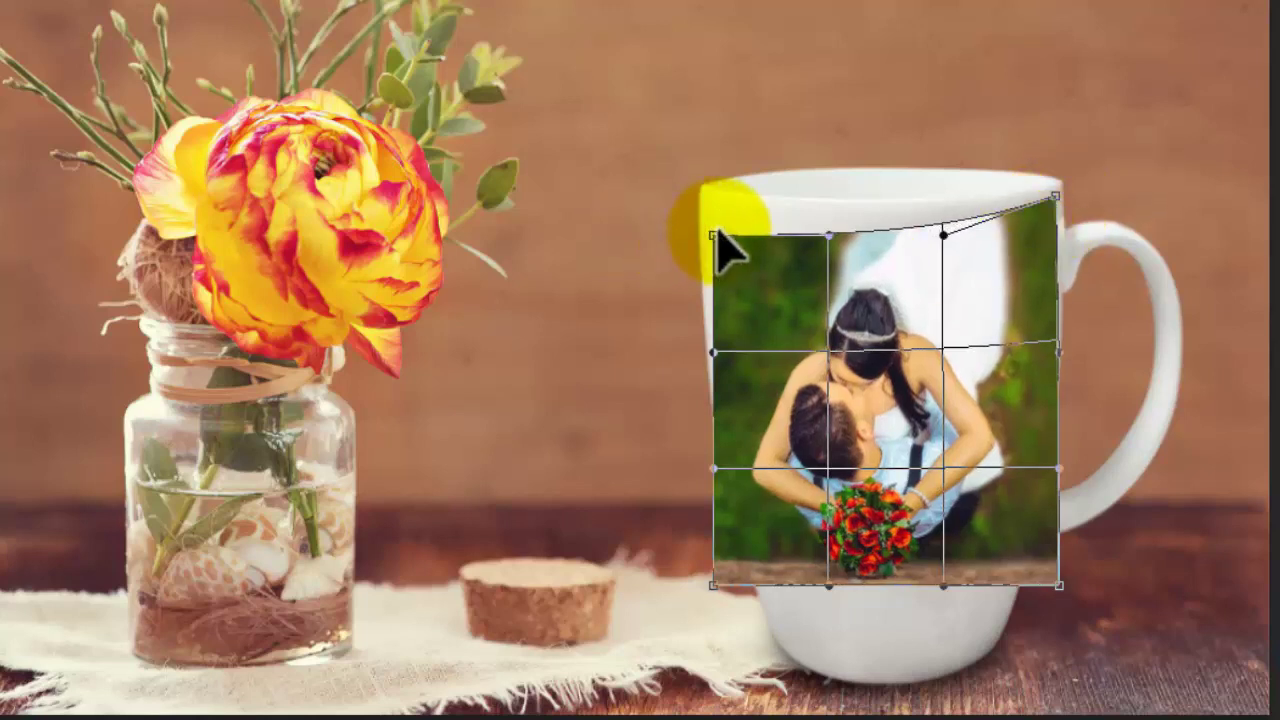
left_click_drag(716, 236, 708, 204)
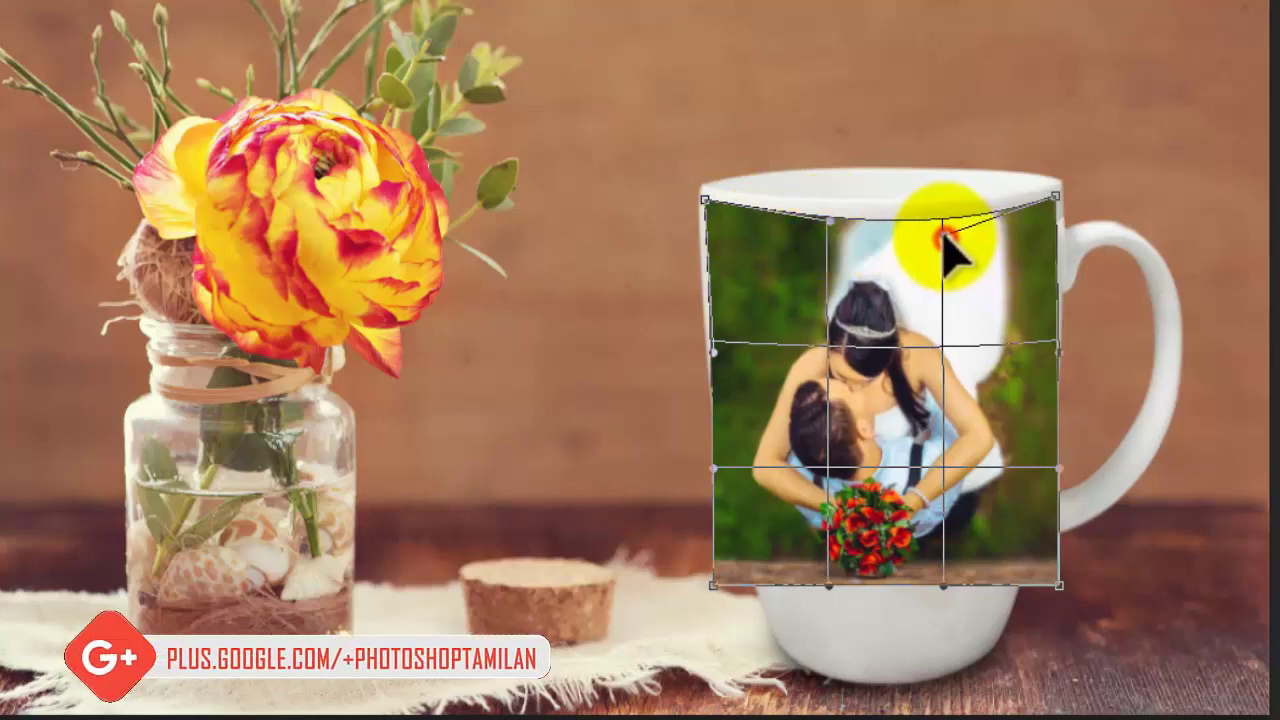
left_click_drag(945, 236, 941, 220)
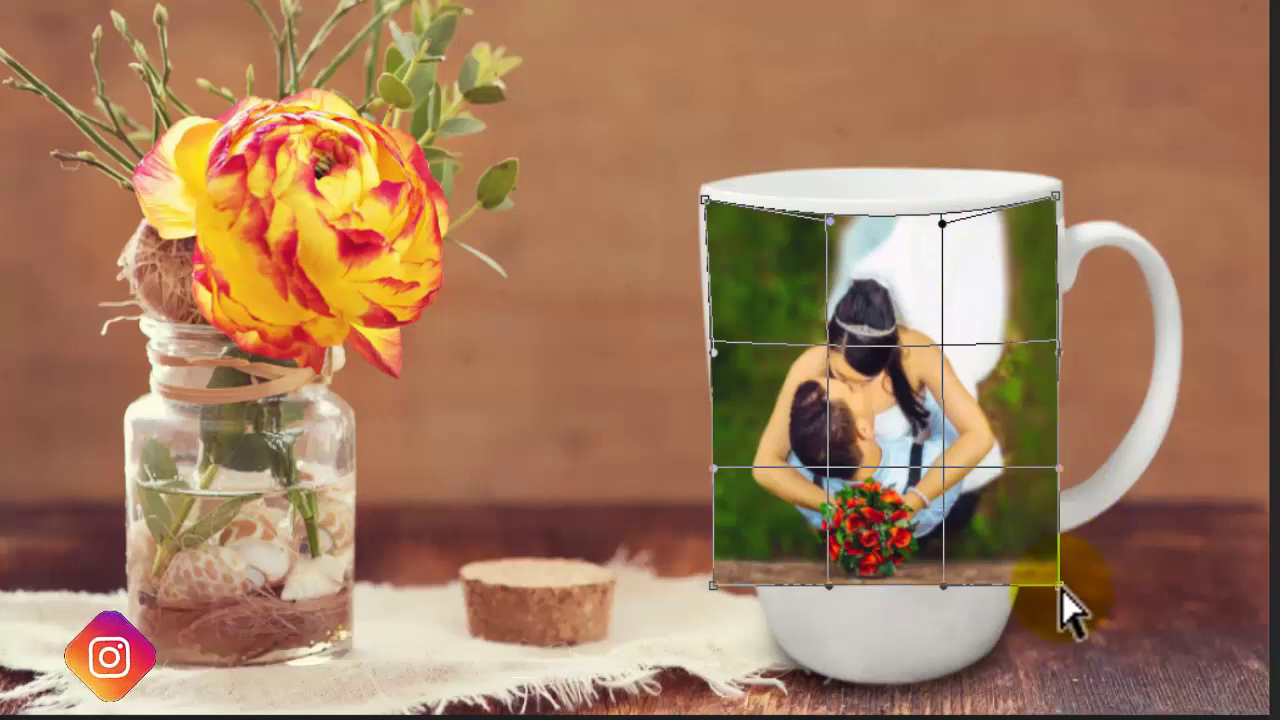
Taper the warped photo's sides inward and bulge its bottom edge down to the mug's base
left_click_drag(1062, 590, 1008, 592)
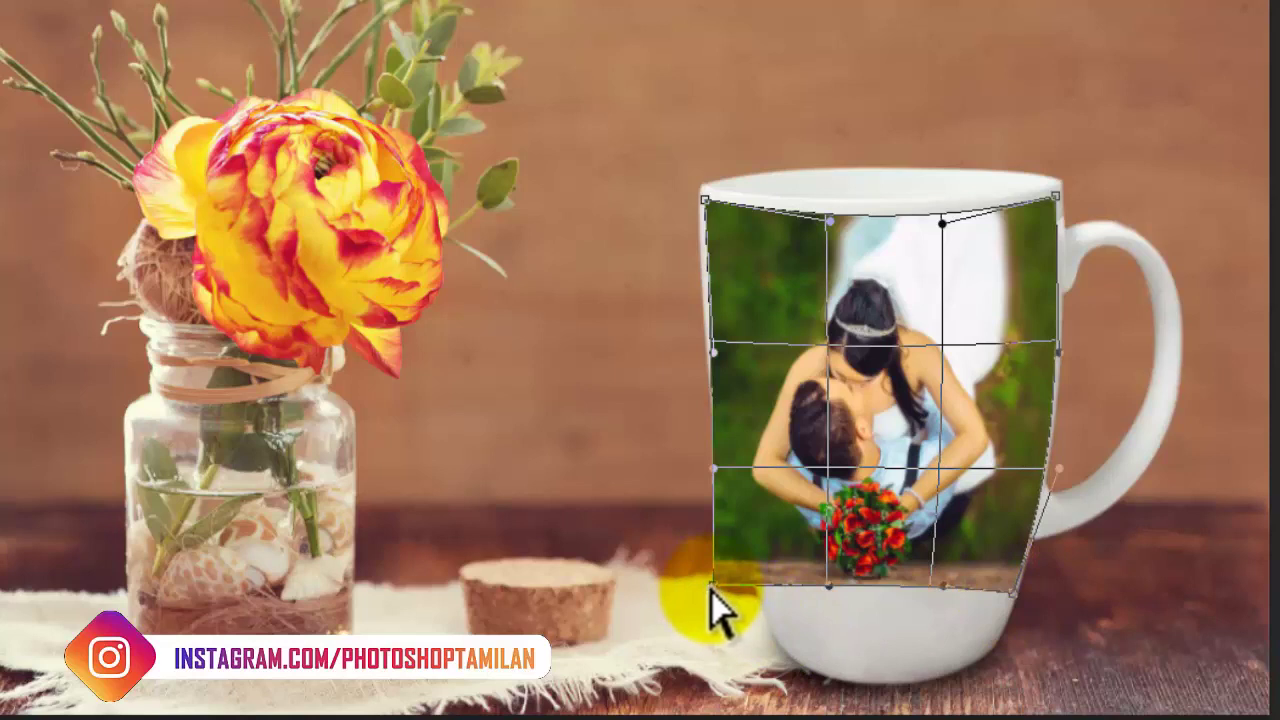
mouse_move(711, 588)
left_mouse_down()
mouse_move(768, 593)
mouse_move(782, 636)
mouse_move(778, 623)
mouse_move(921, 592)
left_mouse_up()
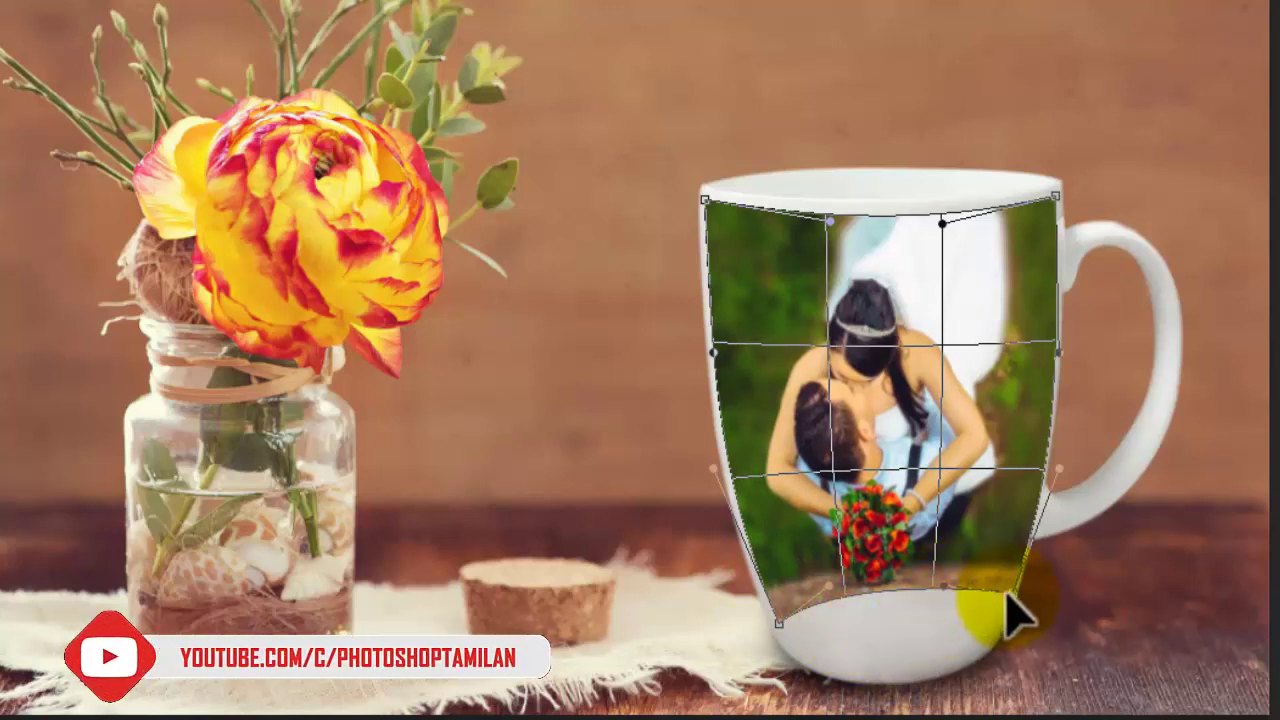
mouse_move(1014, 606)
left_mouse_down()
mouse_move(990, 633)
mouse_move(994, 660)
left_mouse_up()
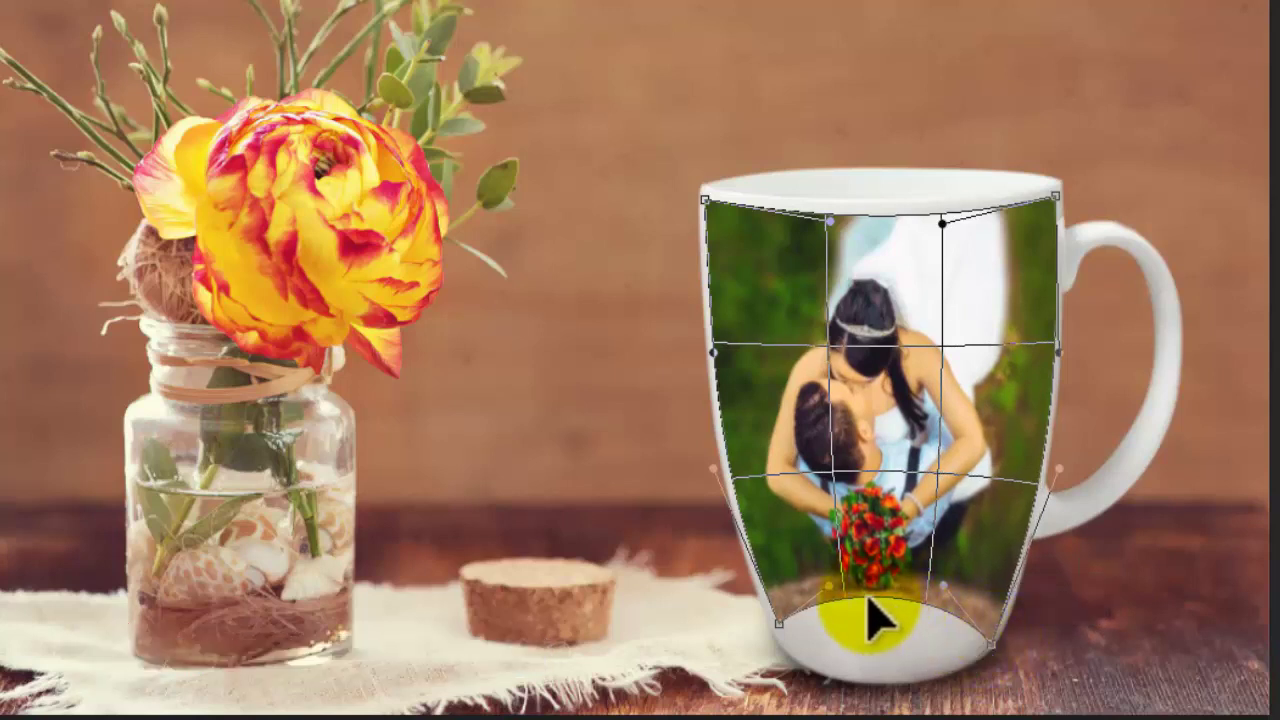
left_click_drag(846, 597, 854, 668)
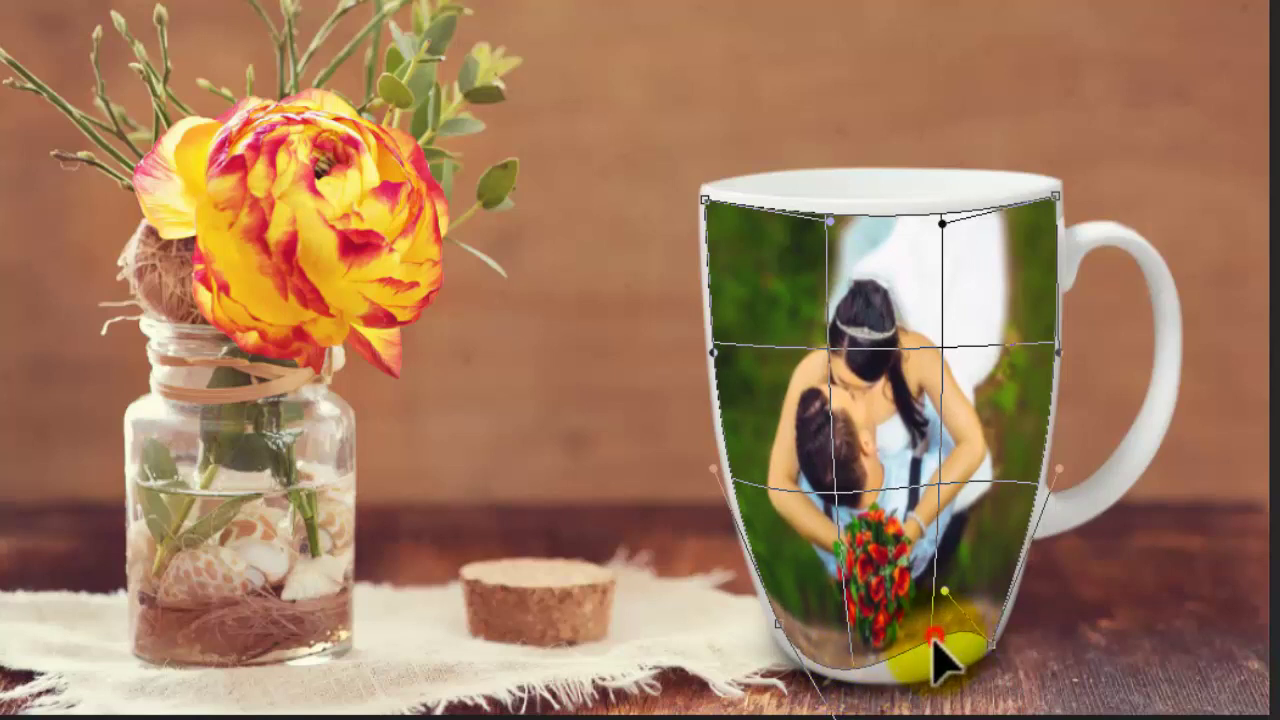
mouse_move(932, 640)
left_mouse_down()
mouse_move(946, 648)
mouse_move(966, 620)
left_mouse_up()
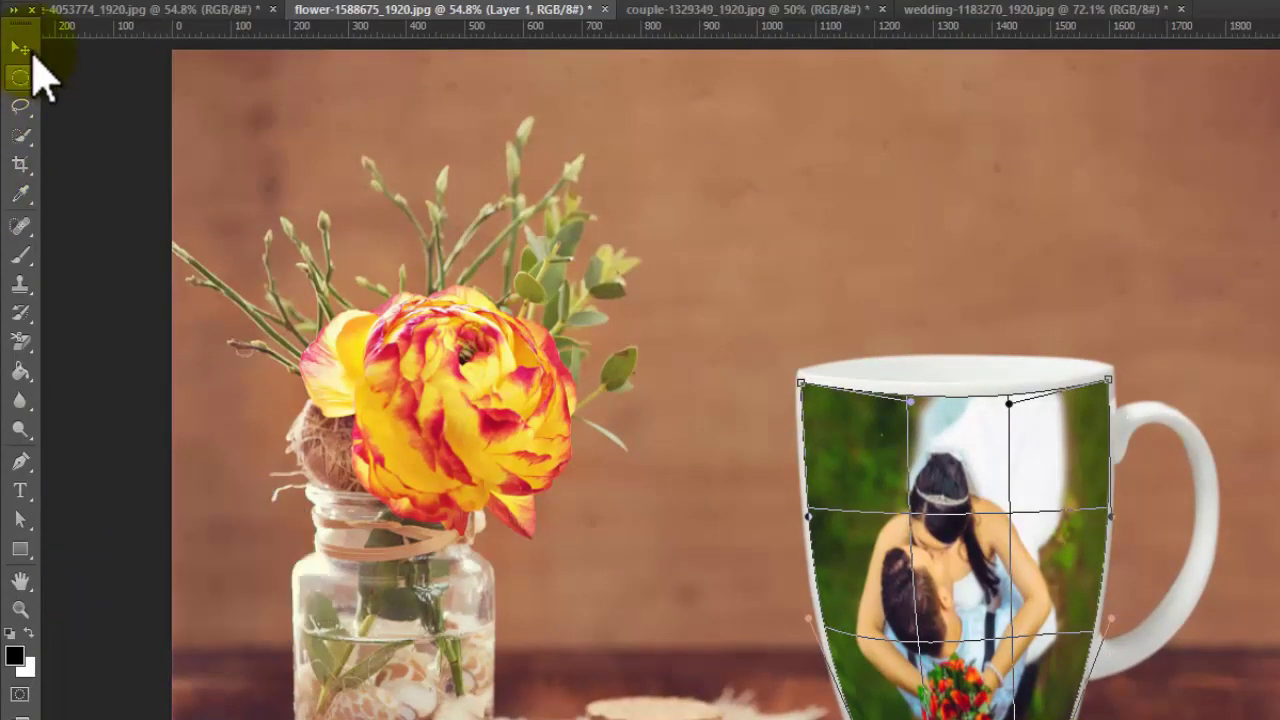
Apply the warp, duplicate Background with Ctrl+J, and load Background copy as a selection
left_click(34, 62)
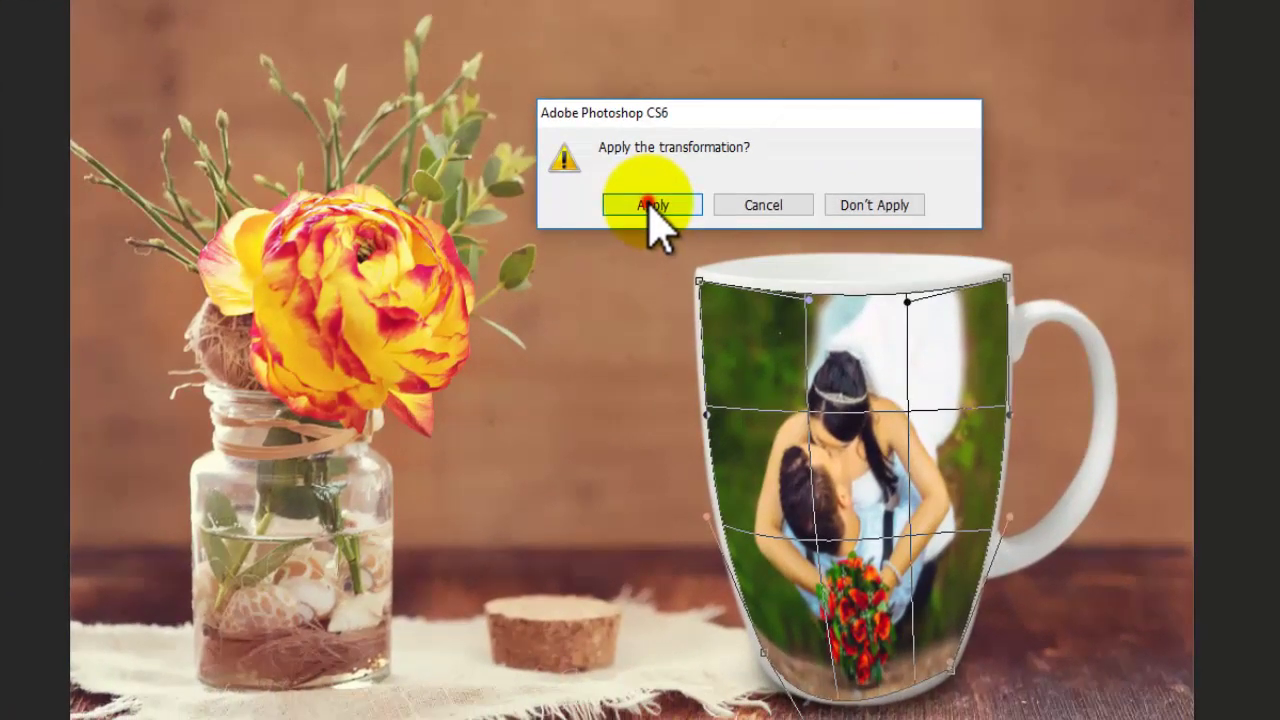
left_click(648, 203)
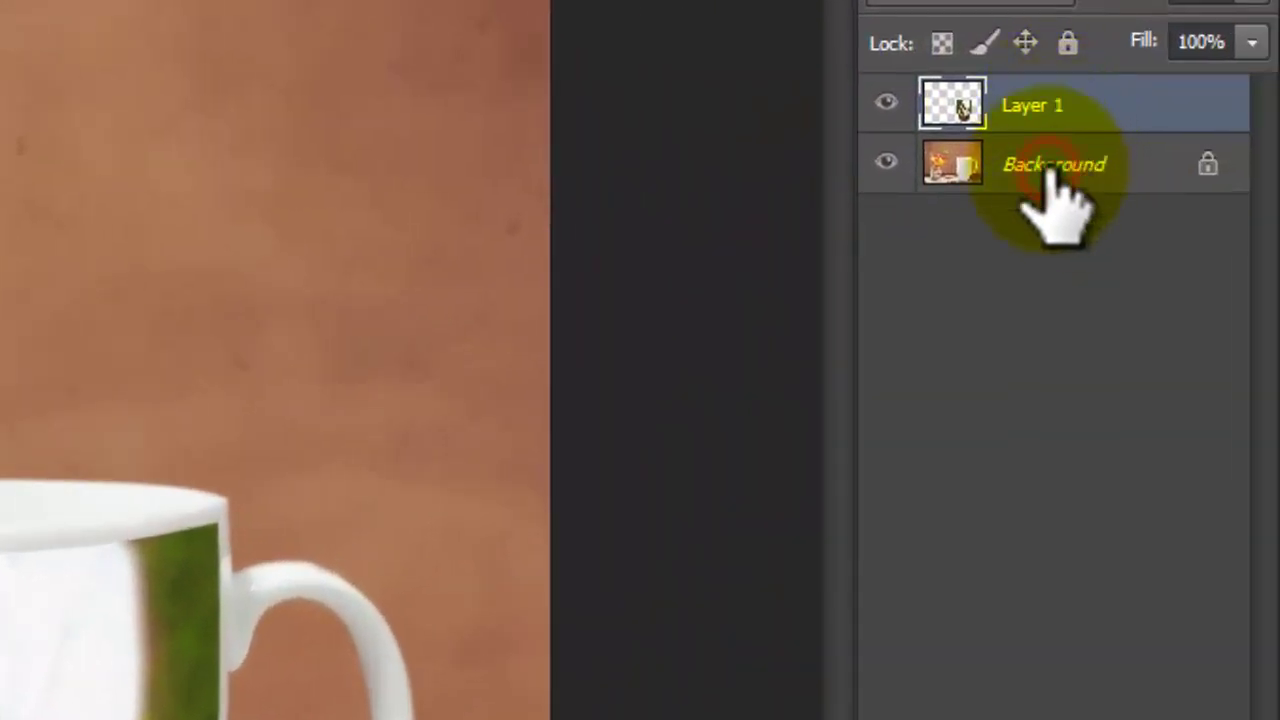
left_click(1050, 175)
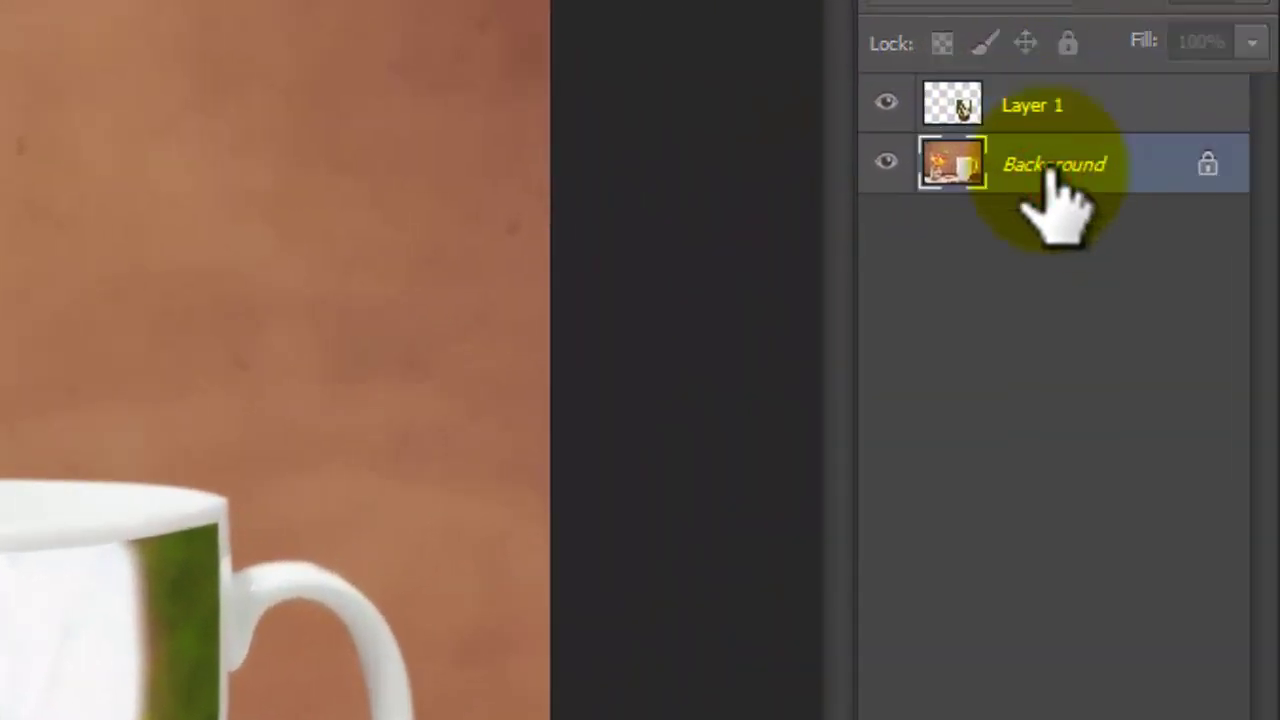
key("ctrl+j")
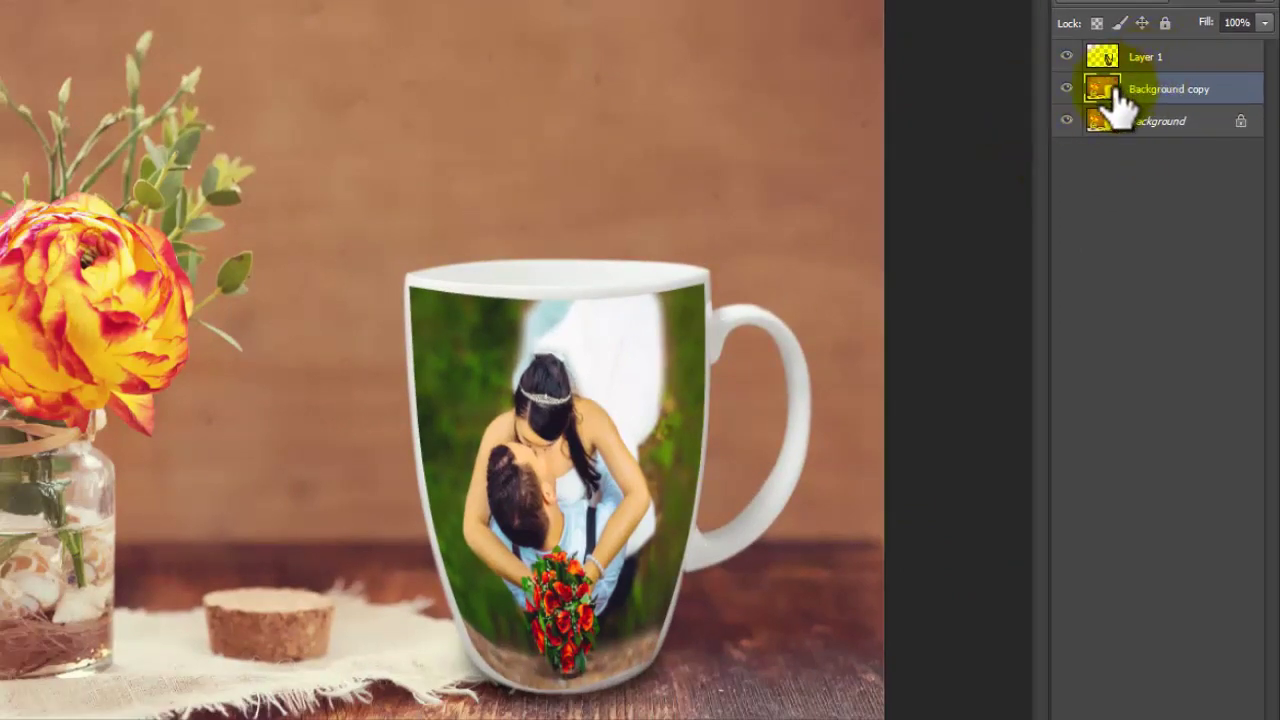
key("ctrl")
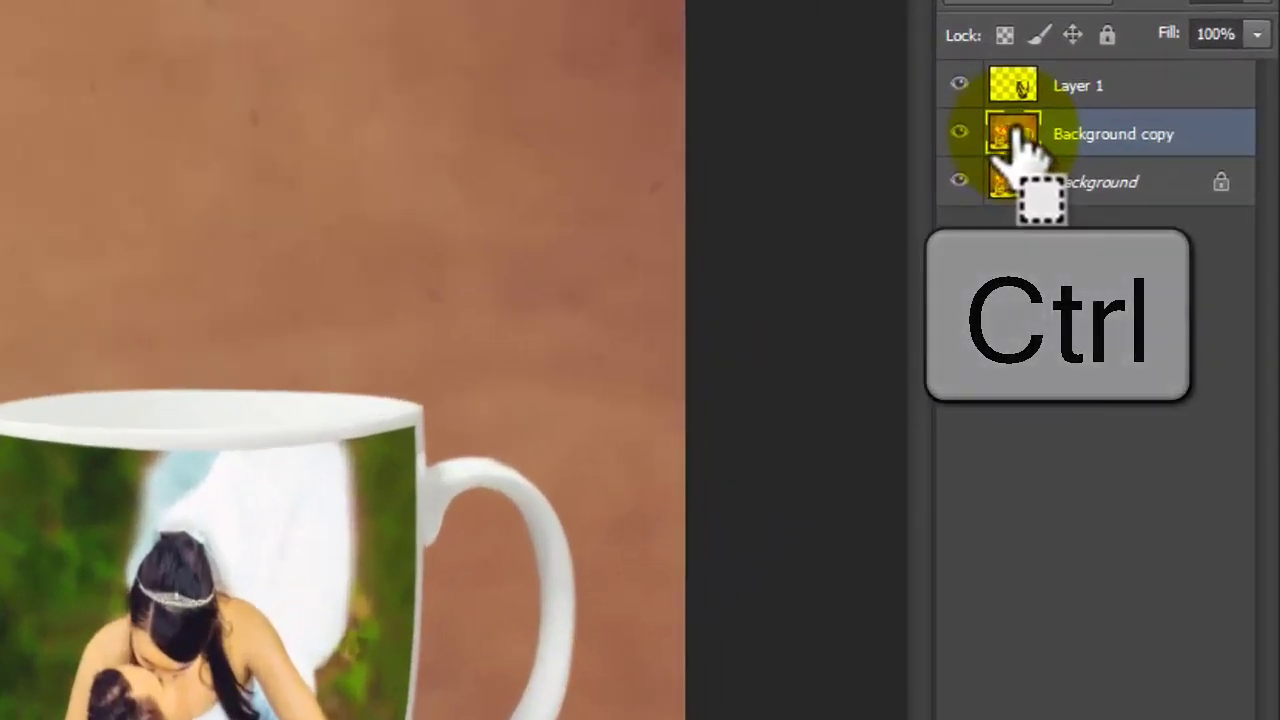
left_click(1015, 135, "ctrl")
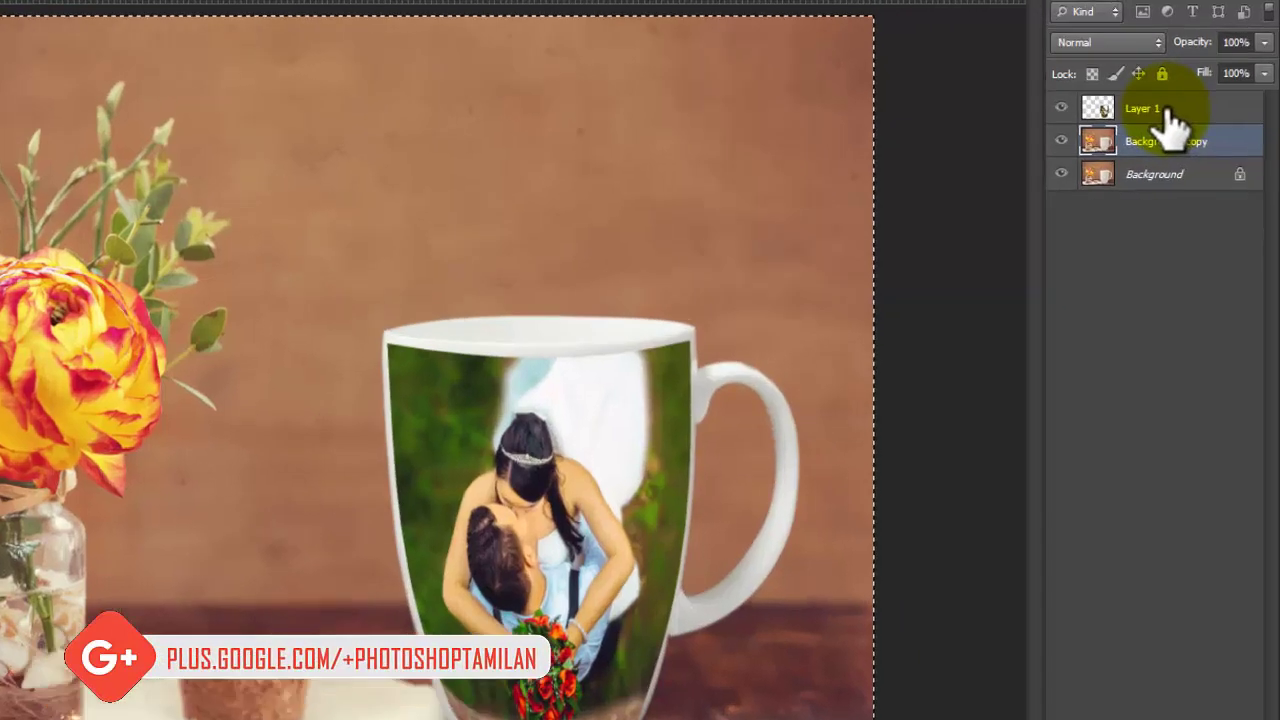
On Layer 1, swap colours so black is the background and add a layer mask
left_click(1179, 97)
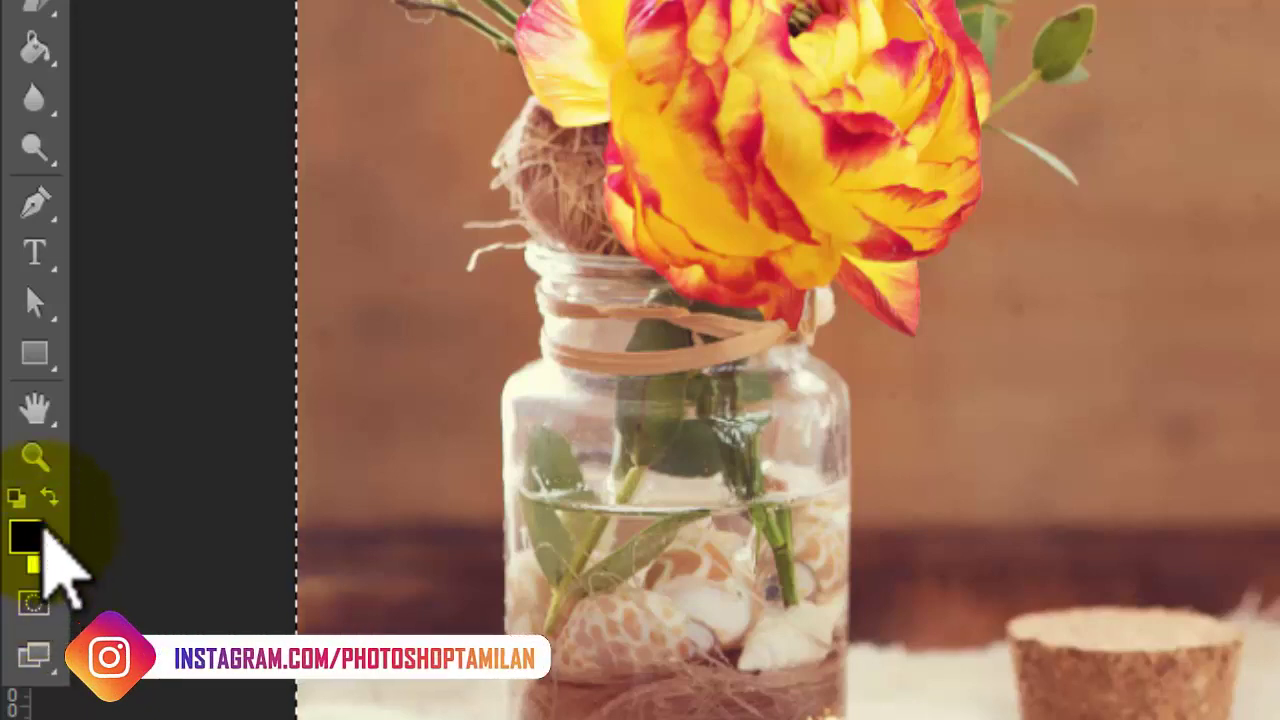
left_click(48, 496)
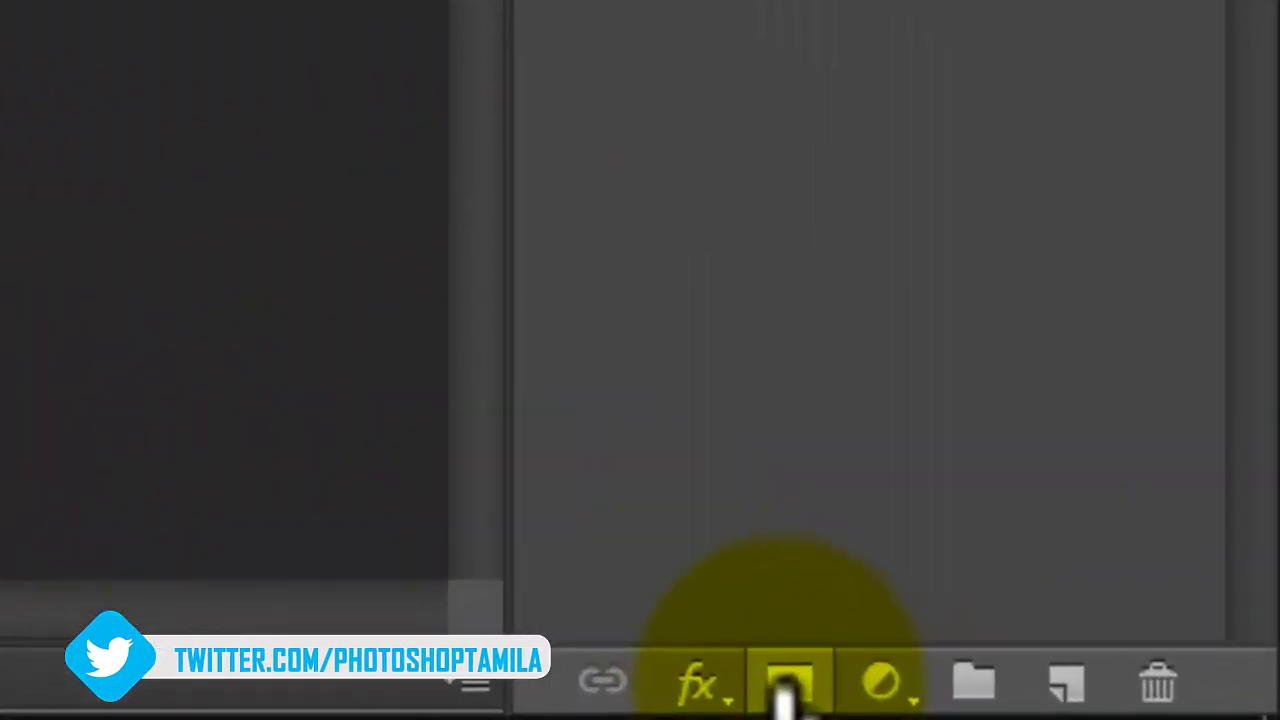
left_click(785, 688)
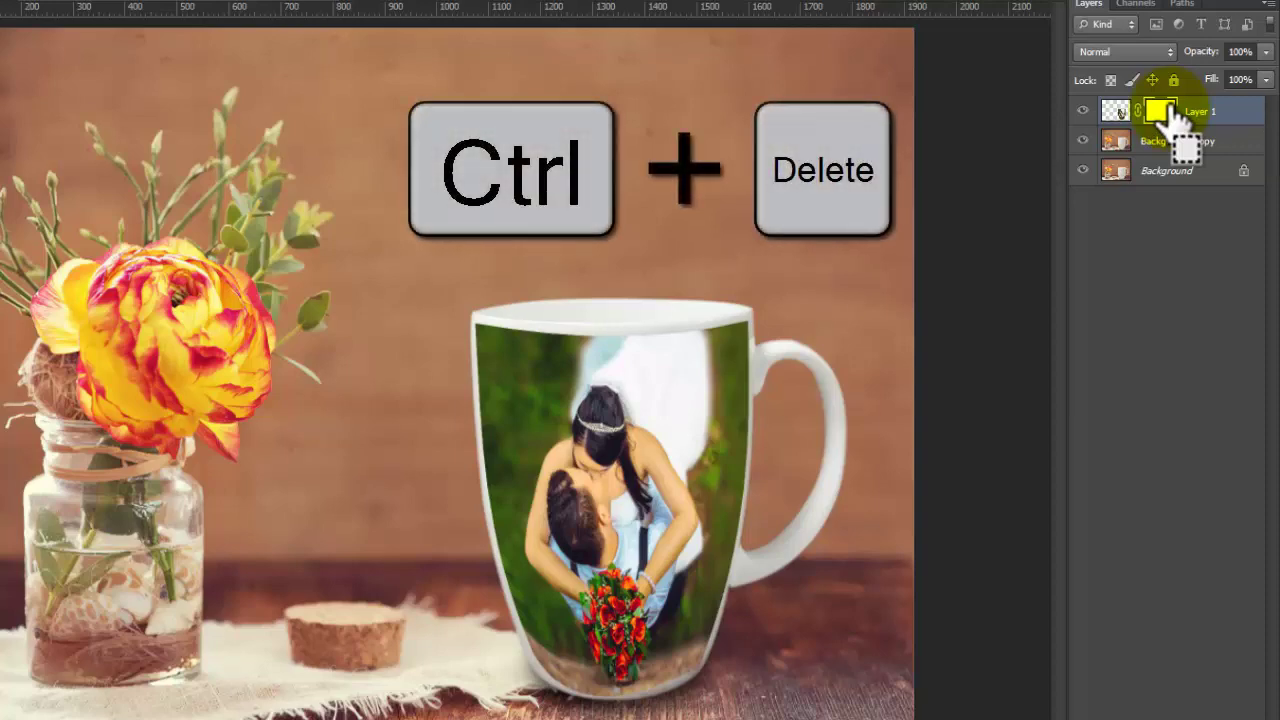
Fill Layer 1's mask with black, then paint the couple back onto the mug with soft white strokes
key("ctrl+Delete")
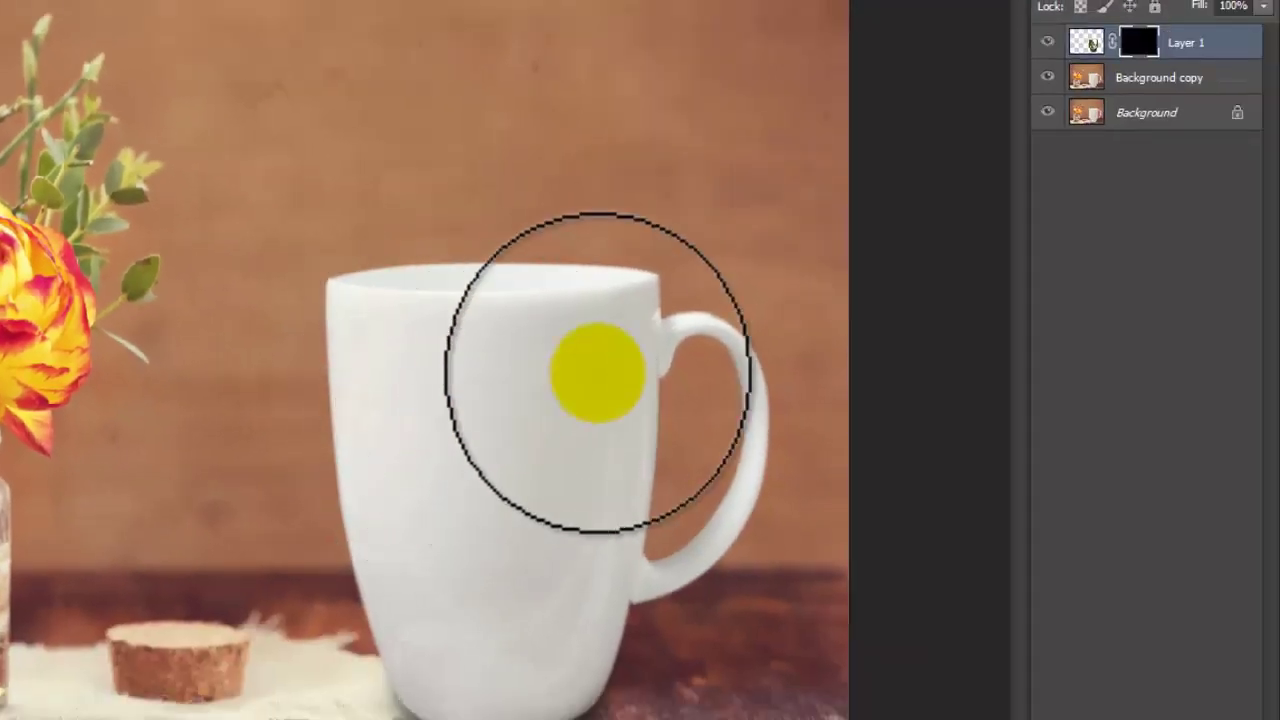
left_click(1165, 42)
left_click(429, 423)
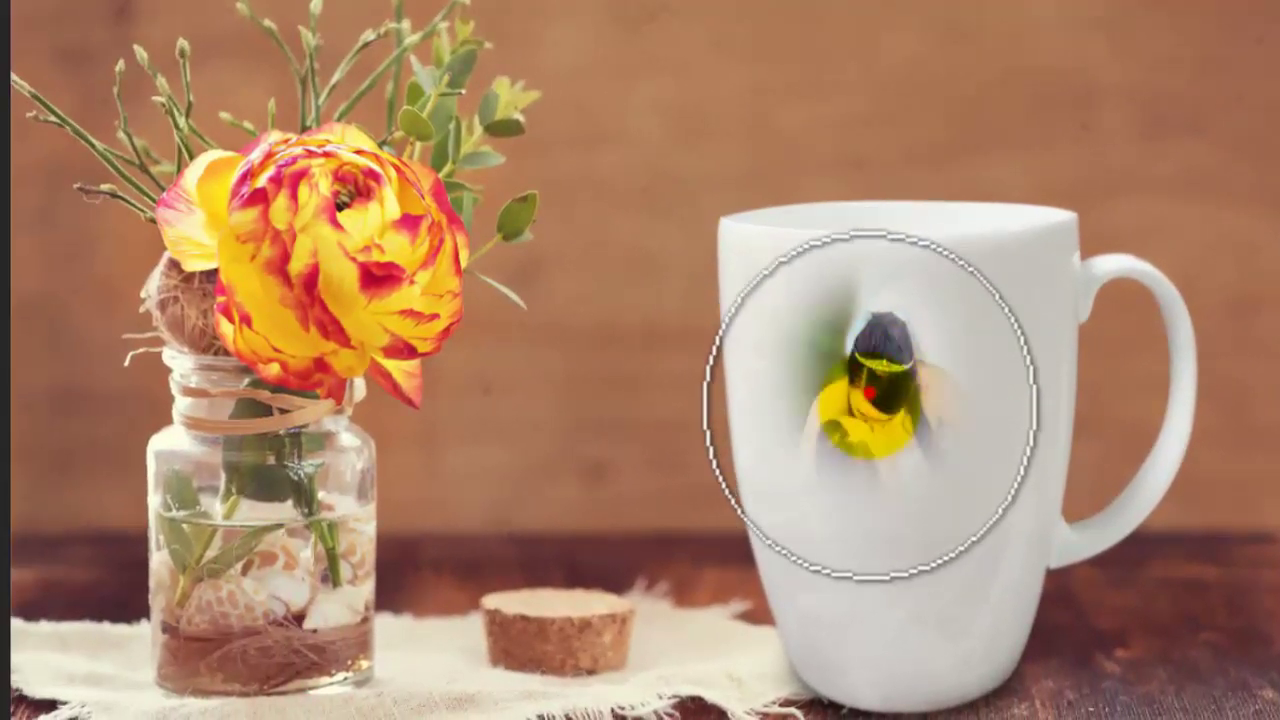
left_click_drag(870, 405, 857, 450)
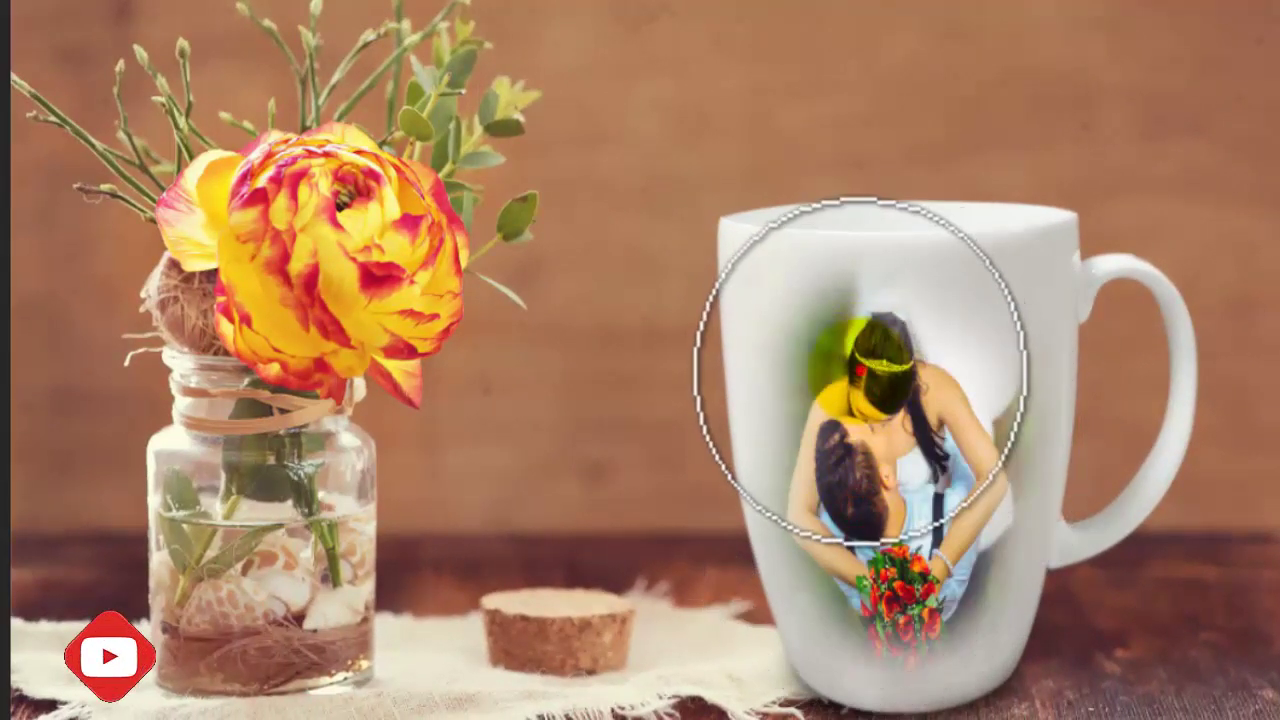
mouse_move(857, 450)
left_mouse_down()
mouse_move(972, 340)
mouse_move(855, 508)
mouse_move(985, 358)
left_mouse_up()
mouse_move(950, 491)
left_mouse_down()
mouse_move(907, 590)
mouse_move(843, 457)
mouse_move(857, 377)
mouse_move(914, 543)
mouse_move(827, 407)
mouse_move(880, 557)
mouse_move(935, 550)
mouse_move(896, 601)
left_mouse_up()
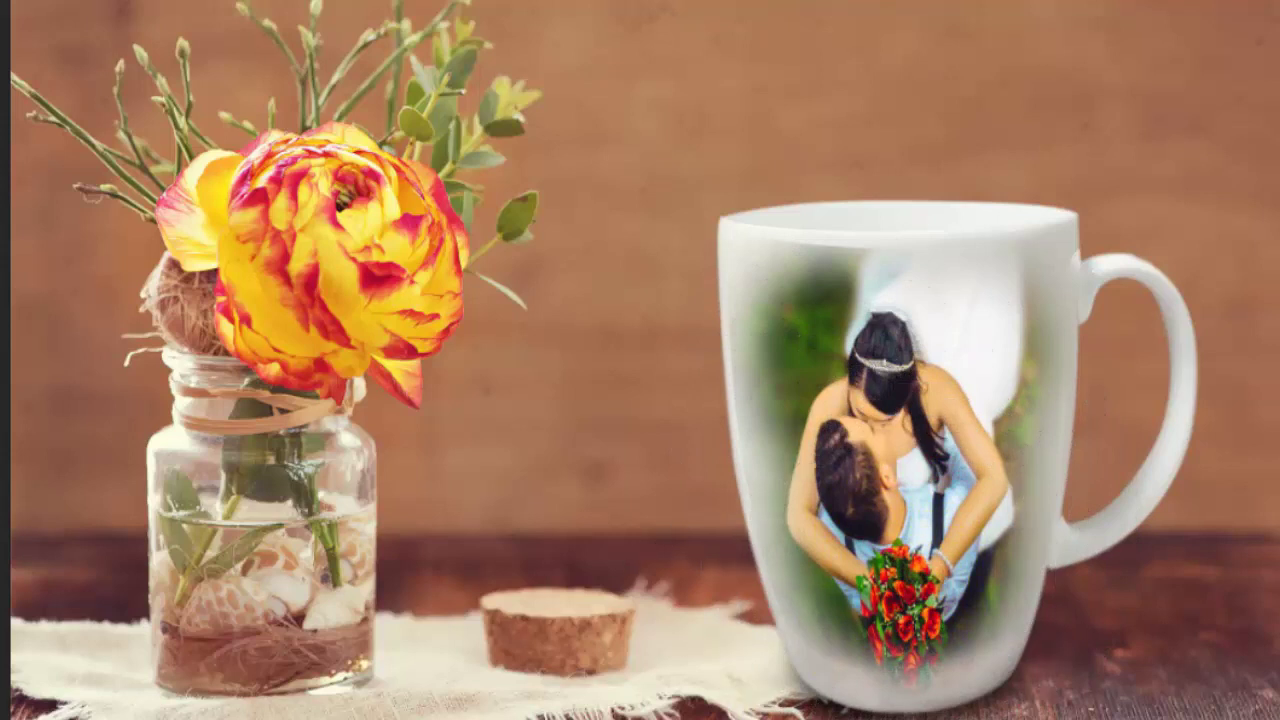